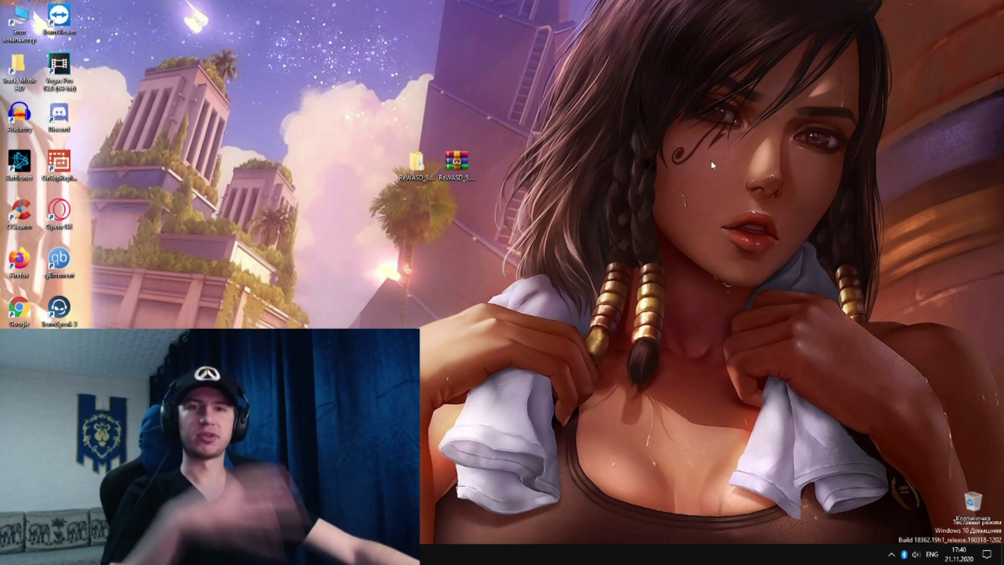
Pair Joy-Con (L) as a new Bluetooth device from the Bluetooth tray icon
{"action": "right_click", "coordinate": [905, 555]}
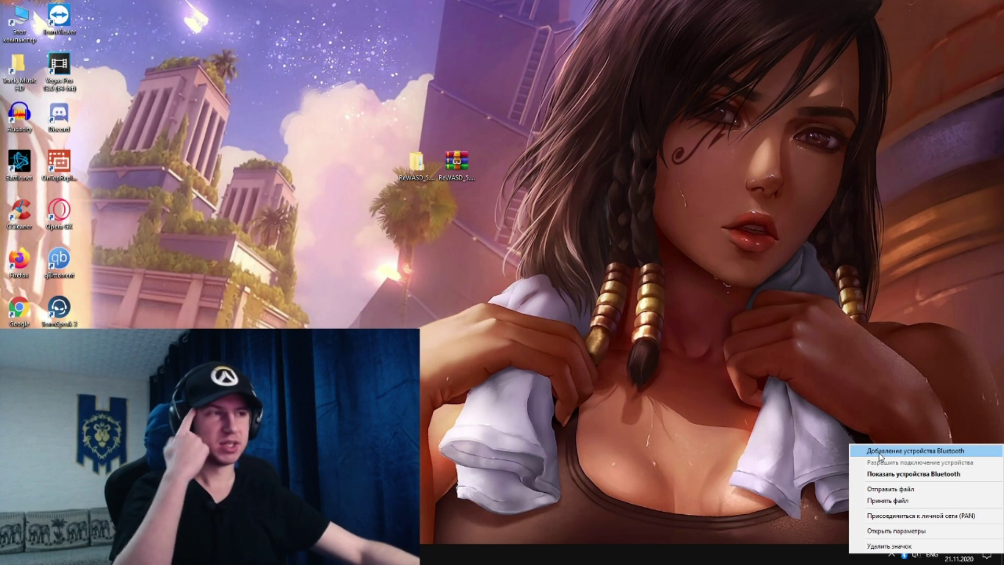
{"action": "left_click", "coordinate": [931, 452]}
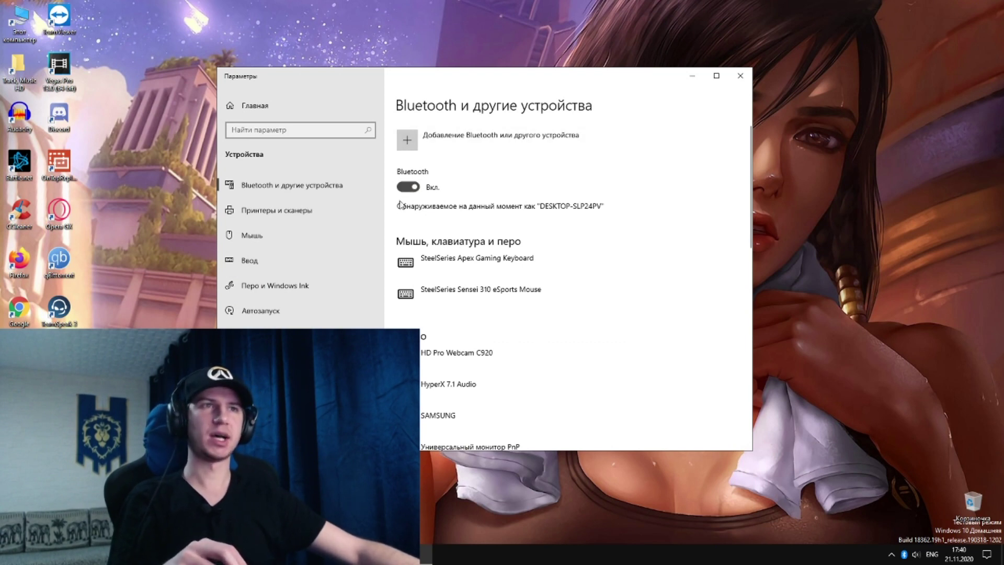
{"action": "left_click", "coordinate": [501, 138]}
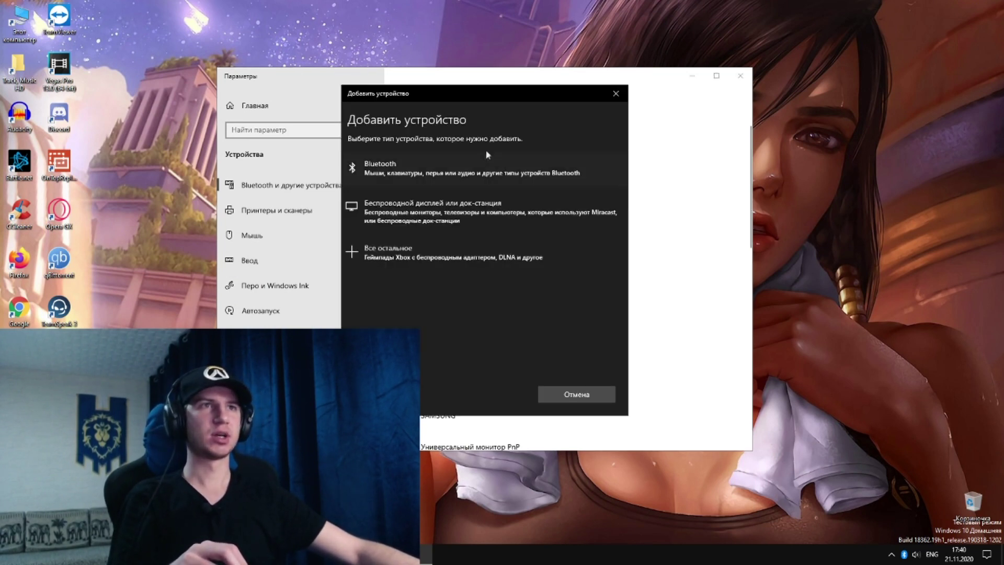
{"action": "left_click", "coordinate": [430, 171]}
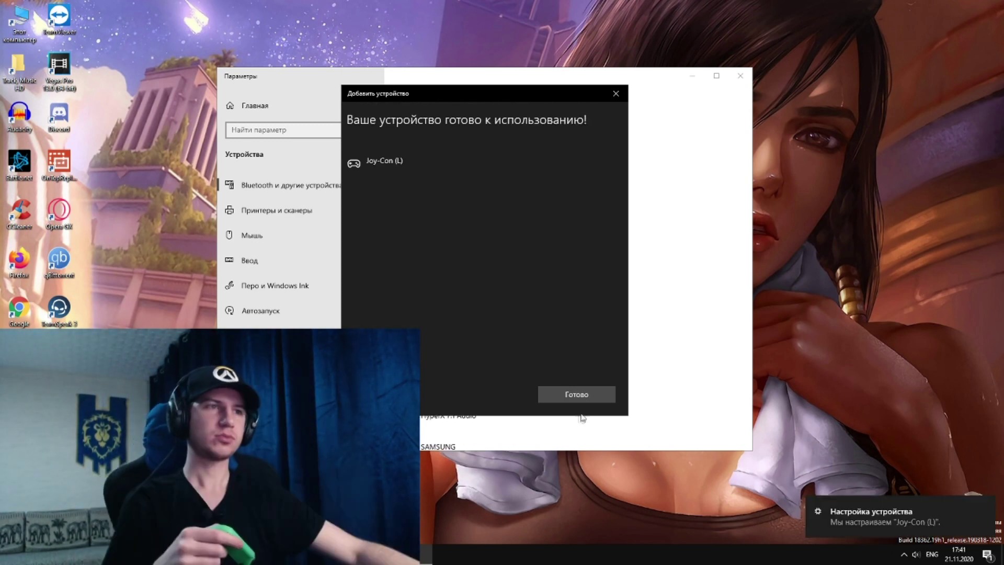
{"action": "left_click", "coordinate": [589, 394]}
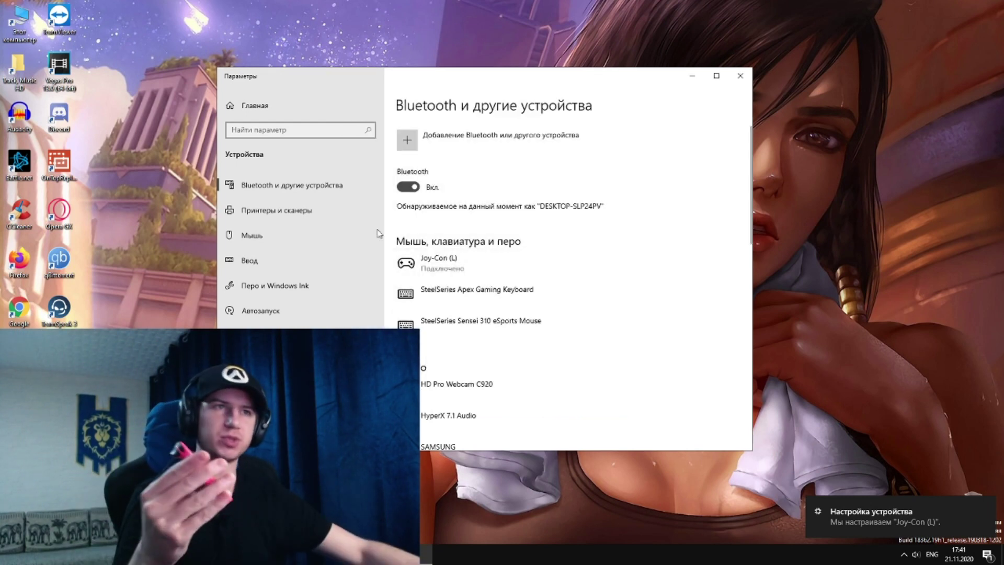
Pair Joy-Con (R) as a second Bluetooth device and finish with Done
{"action": "left_click", "coordinate": [493, 146]}
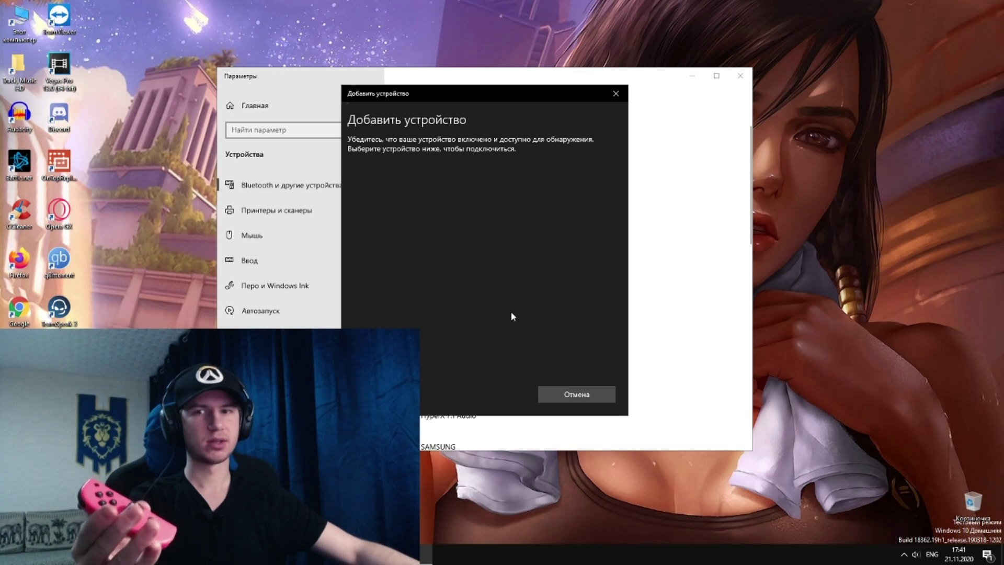
{"action": "left_click", "coordinate": [430, 208]}
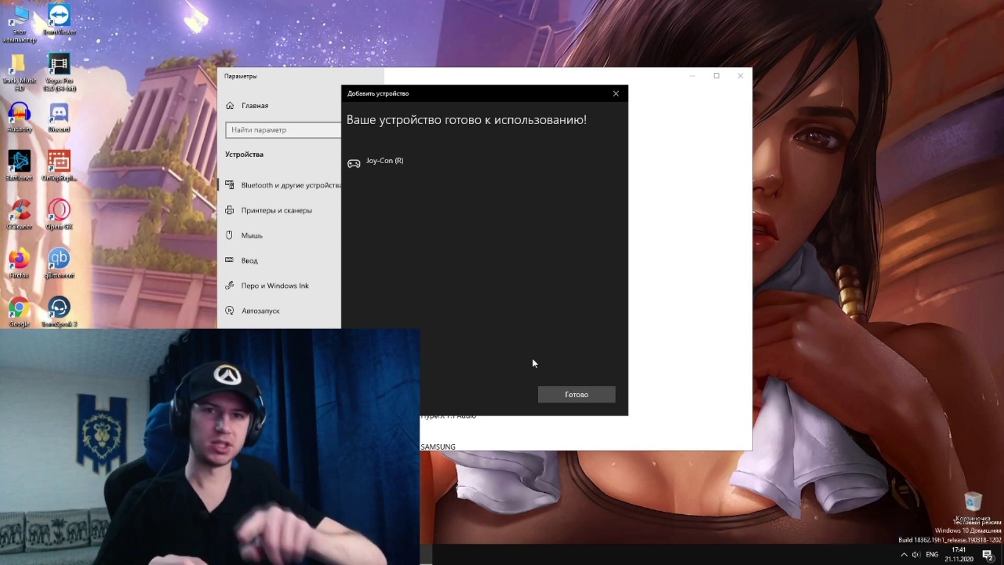
{"action": "left_click", "coordinate": [547, 395]}
Close Bluetooth settings and open the inner ReWASD folder from the desktop
{"action": "left_click", "coordinate": [740, 75]}
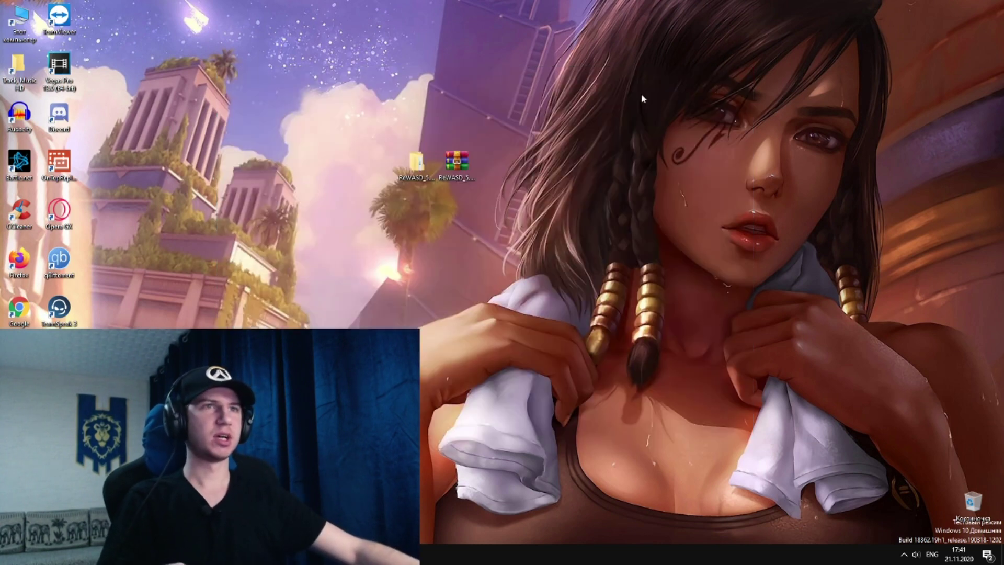
{"action": "left_click", "coordinate": [473, 165]}
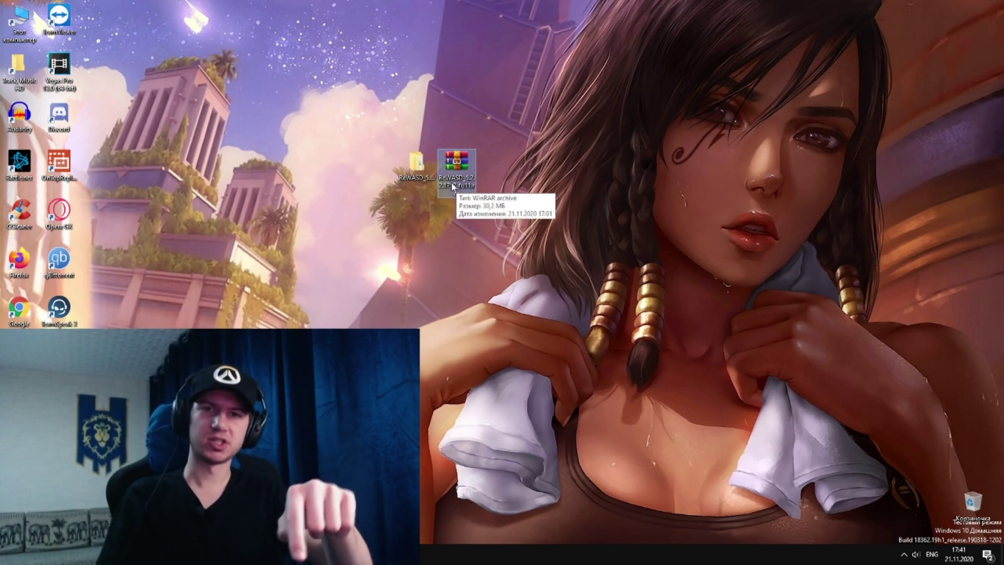
{"action": "left_click", "coordinate": [418, 172]}
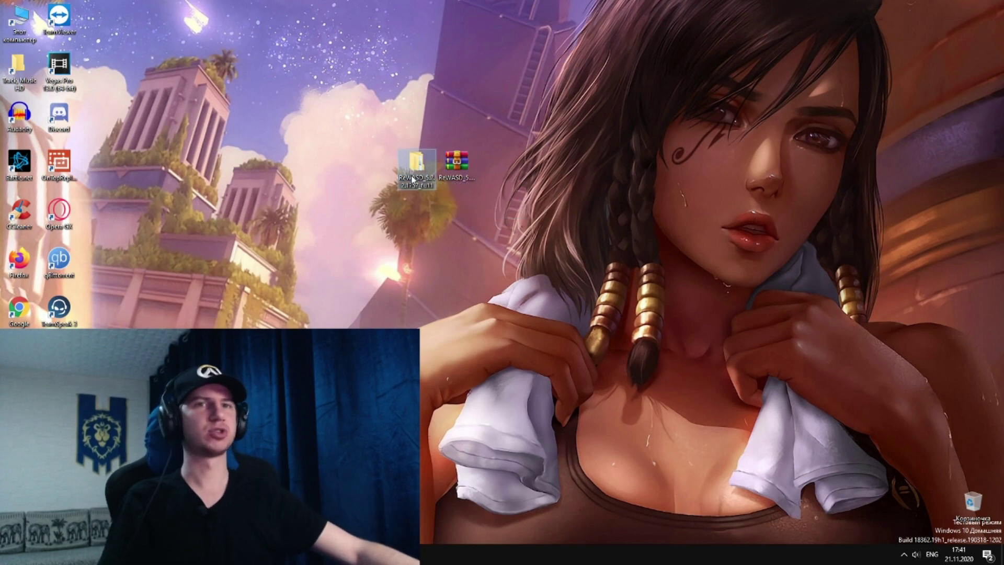
{"action": "double_click", "coordinate": [416, 173]}
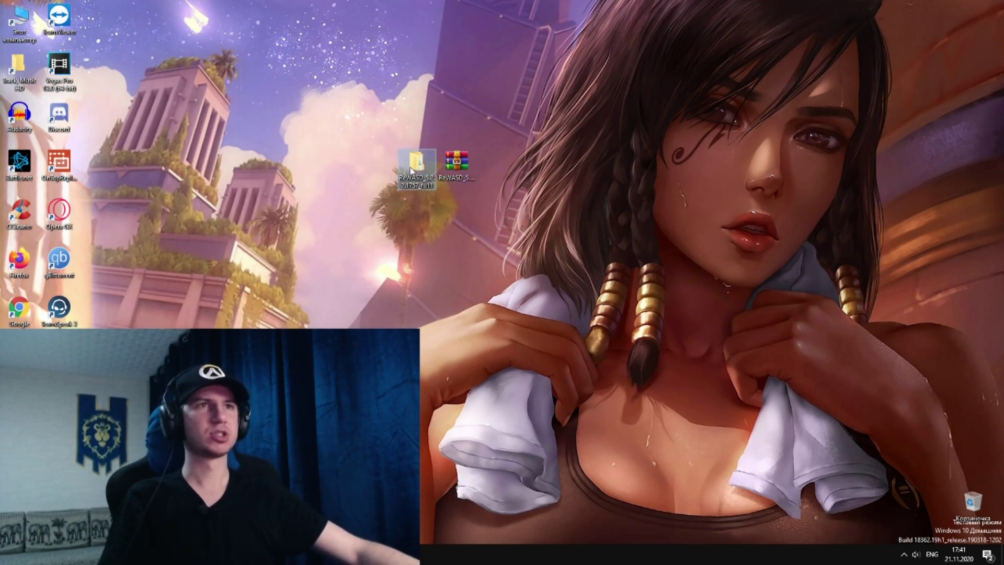
{"action": "left_click_drag", "start_coordinate": [634, 109], "coordinate": [437, 86]}
{"action": "double_click", "coordinate": [389, 165]}
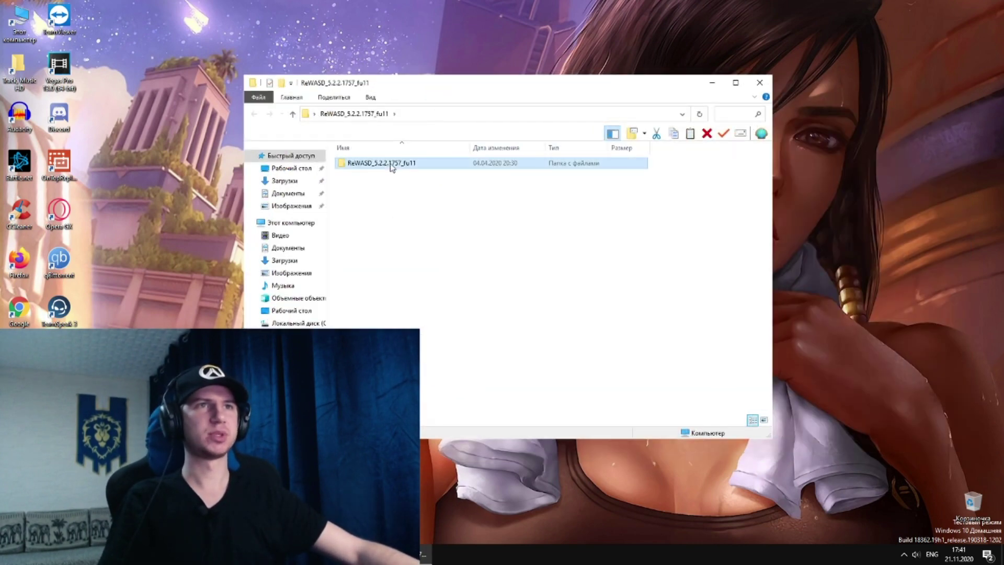
Run reWASD522-1757.exe as administrator, accept the licence and install
{"action": "left_click", "coordinate": [400, 175]}
{"action": "right_click", "coordinate": [406, 176]}
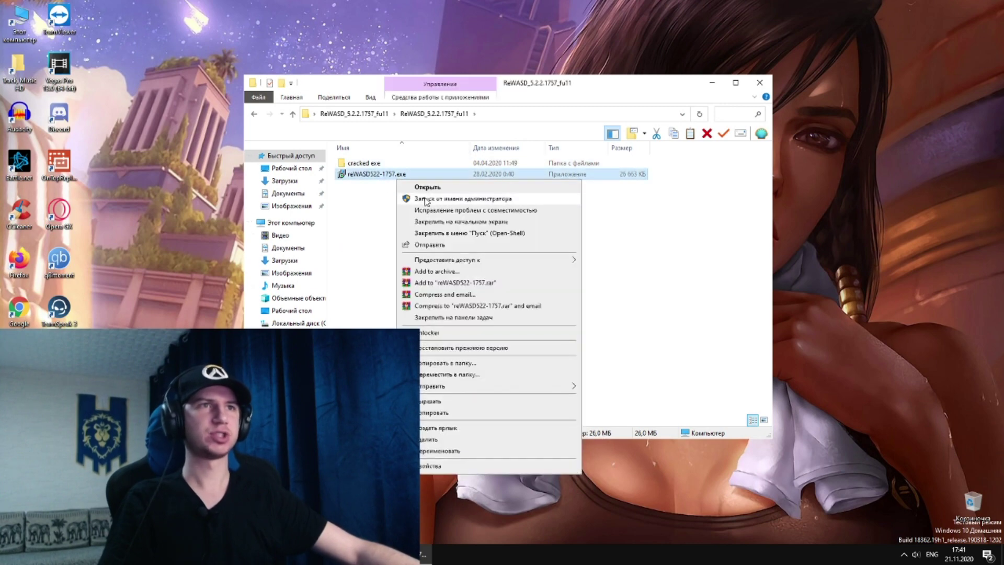
{"action": "left_click", "coordinate": [461, 199]}
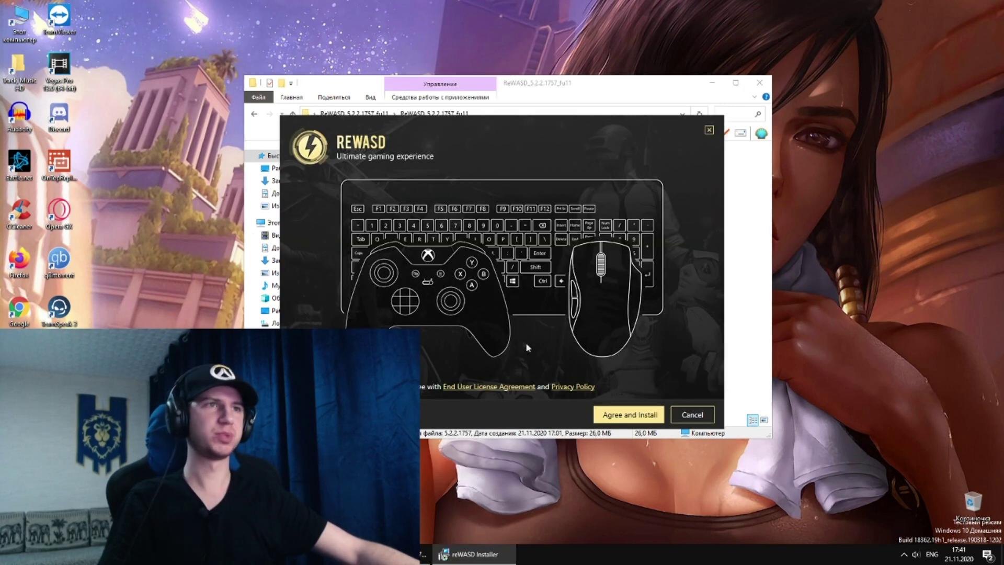
{"action": "left_click", "coordinate": [627, 414]}
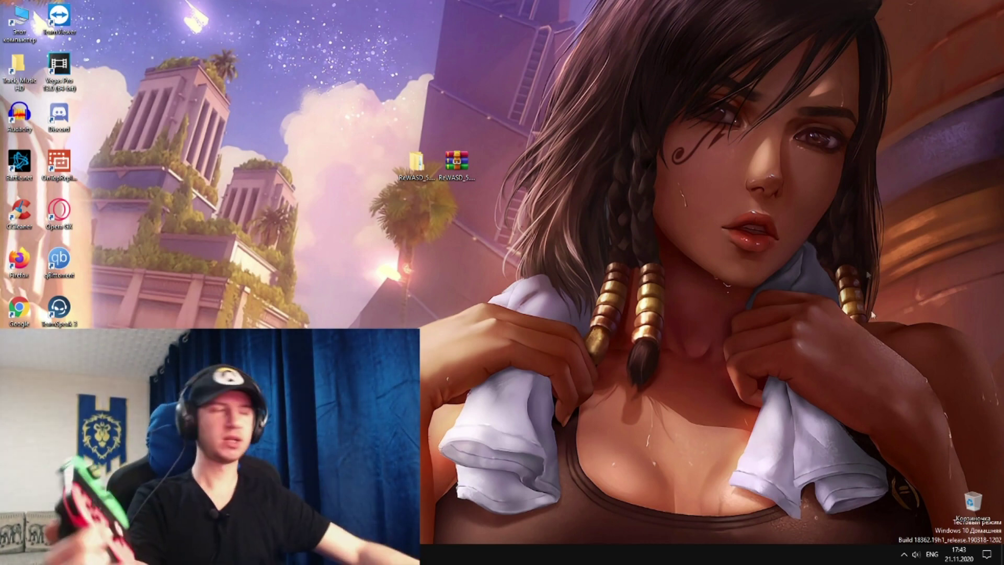
{"action": "left_click", "coordinate": [904, 554]}
{"action": "right_click", "coordinate": [904, 533]}
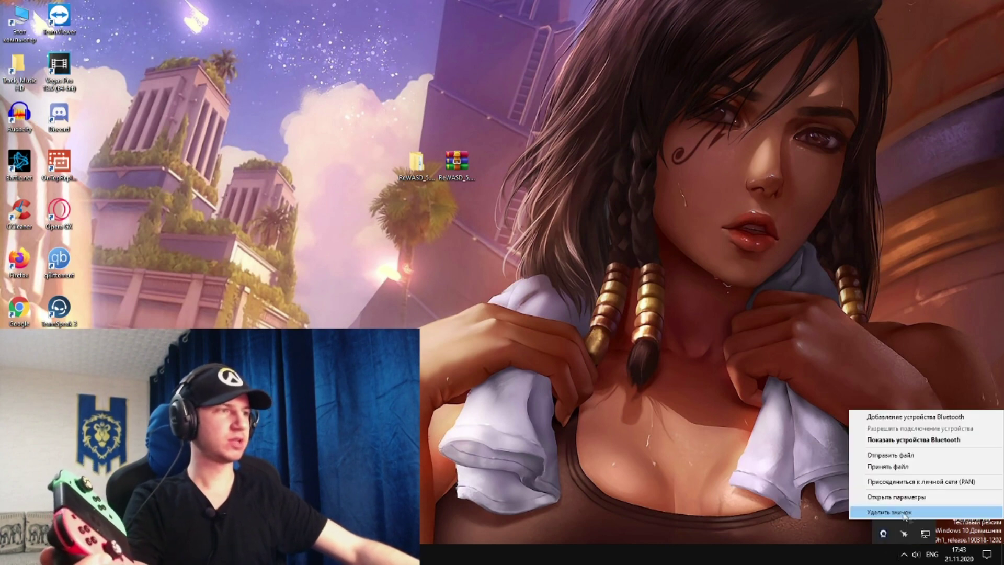
{"action": "left_click", "coordinate": [907, 440]}
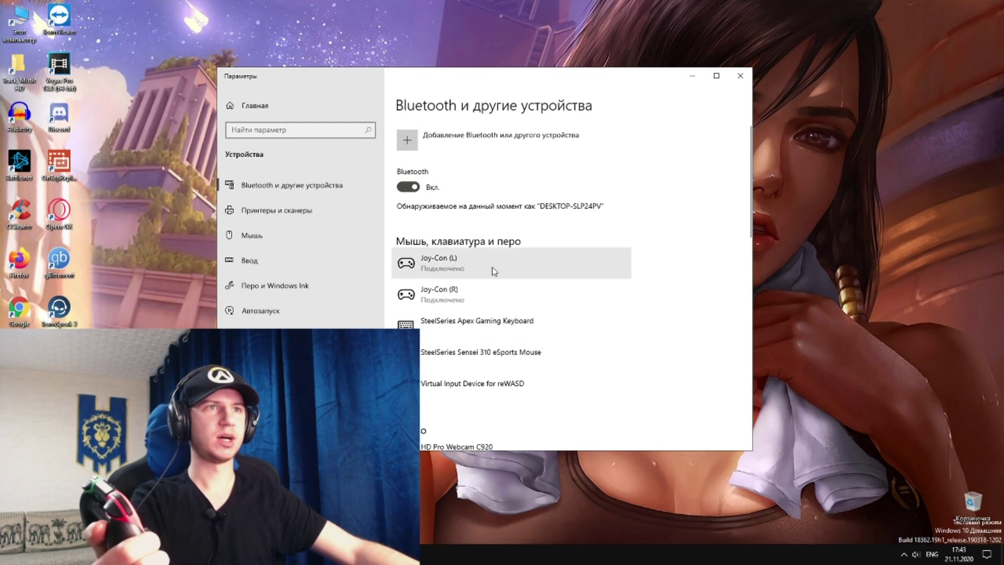
{"action": "key", "text": "alt+F4"}
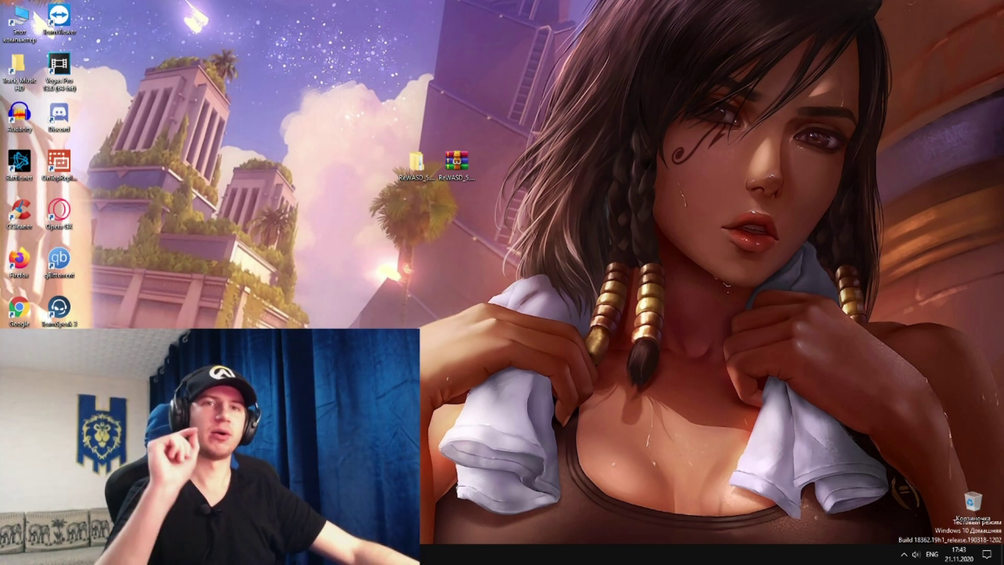
Quit the running reWASD from its hidden tray icon and confirm
{"action": "left_click", "coordinate": [904, 555]}
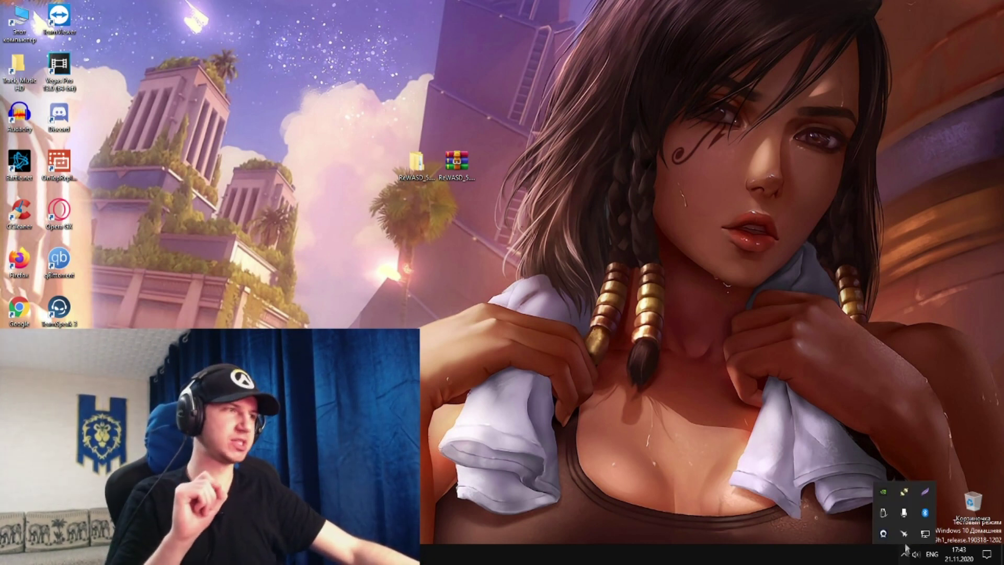
{"action": "right_click", "coordinate": [911, 495]}
{"action": "left_click", "coordinate": [931, 485]}
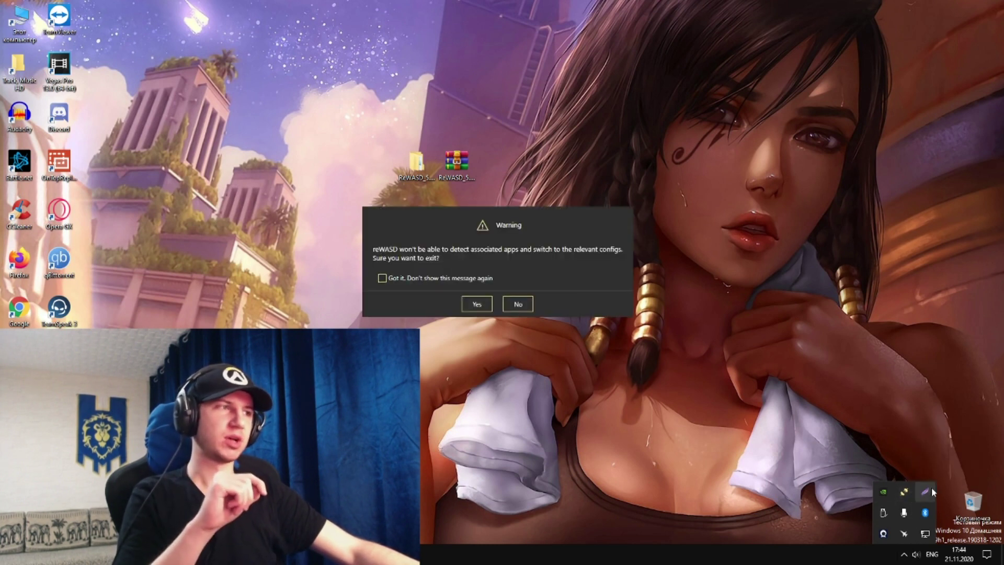
{"action": "left_click", "coordinate": [475, 305]}
{"action": "left_click", "coordinate": [423, 193]}
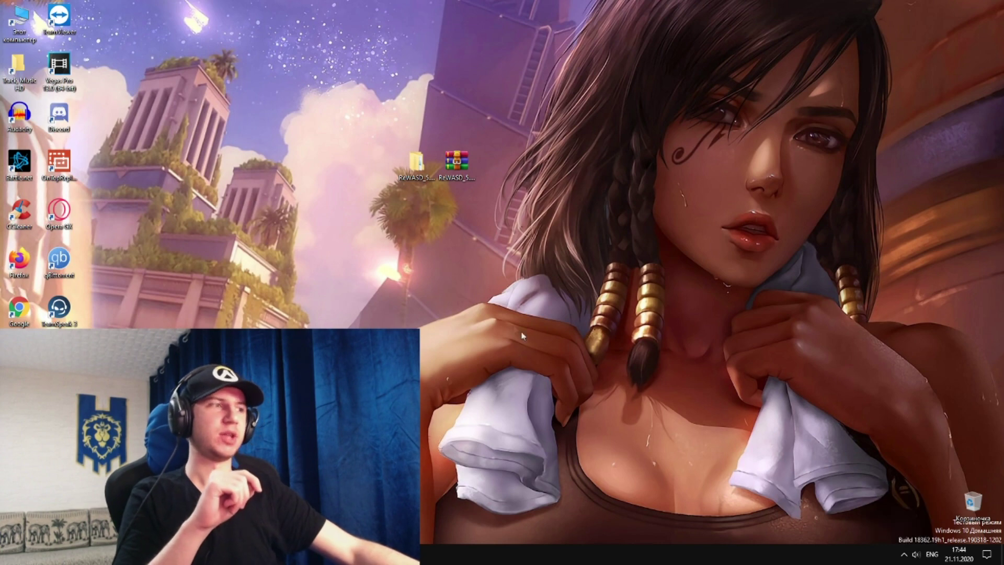
Open the ReWASD versioned subfolder's cracked exe folder and select reWASD.exe
{"action": "double_click", "coordinate": [416, 194]}
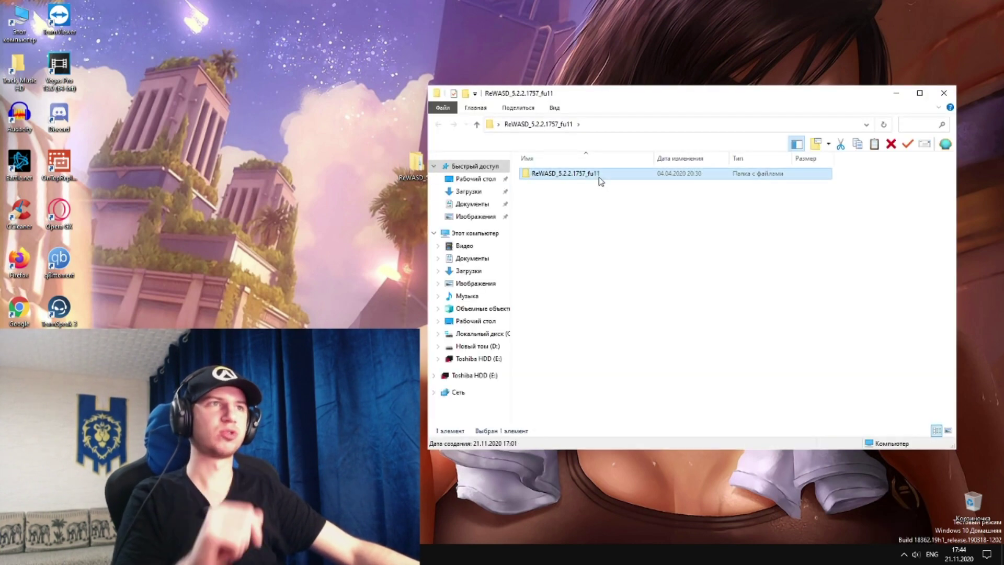
{"action": "double_click", "coordinate": [538, 176]}
{"action": "left_click_drag", "start_coordinate": [656, 106], "coordinate": [330, 29]}
{"action": "left_click", "coordinate": [219, 95]}
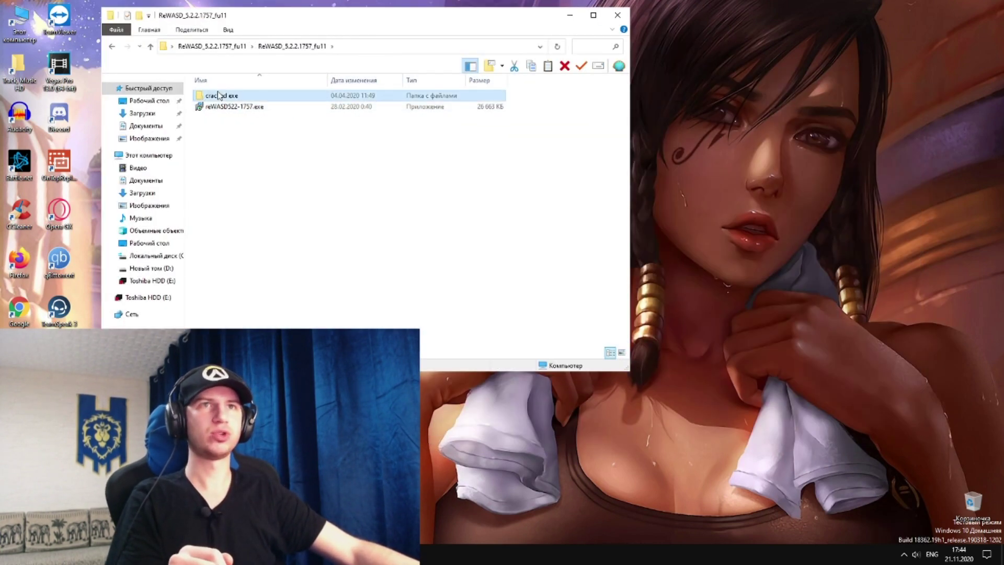
{"action": "double_click", "coordinate": [214, 97]}
{"action": "right_click", "coordinate": [264, 90]}
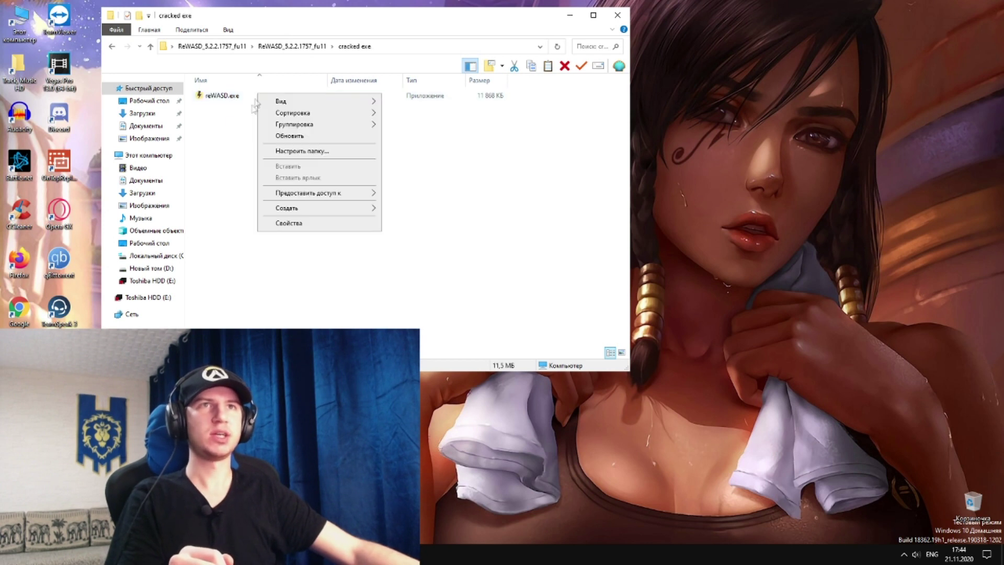
{"action": "left_click", "coordinate": [220, 101]}
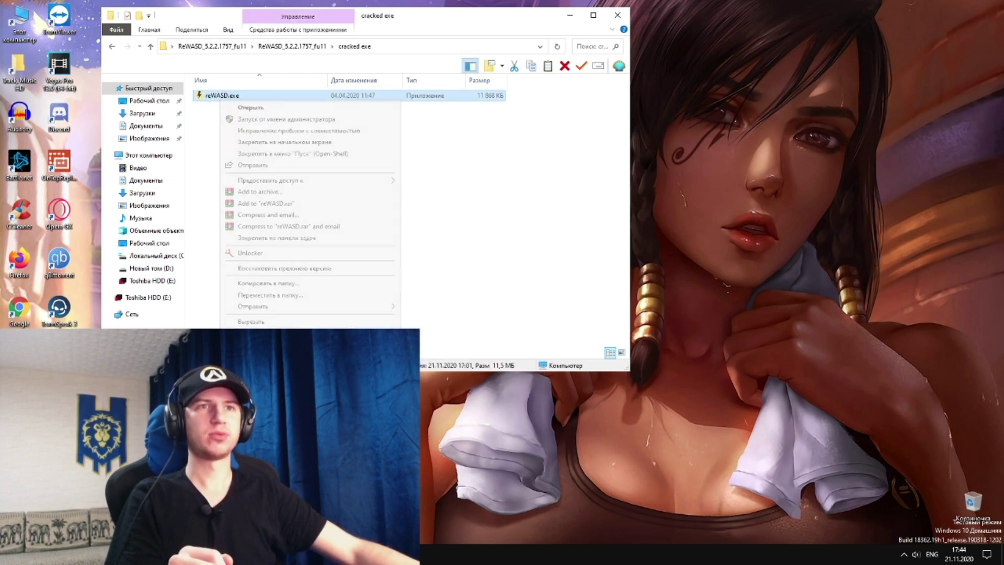
Open the installed reWASD's file location, the C:\Program Files\reWASD folder
{"action": "right_click", "coordinate": [16, 103]}
{"action": "left_click", "coordinate": [64, 120]}
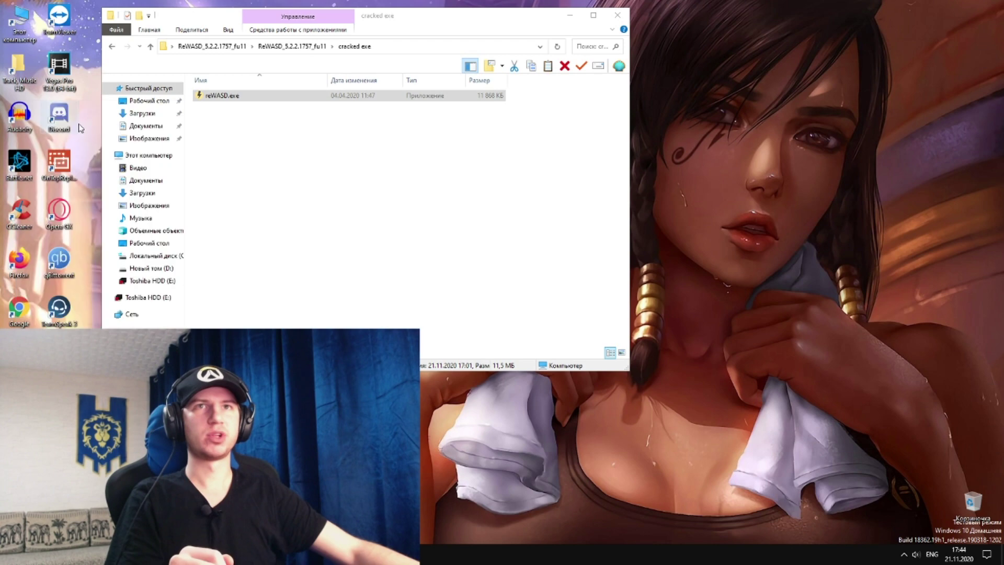
{"action": "left_click_drag", "start_coordinate": [464, 32], "coordinate": [512, 165]}
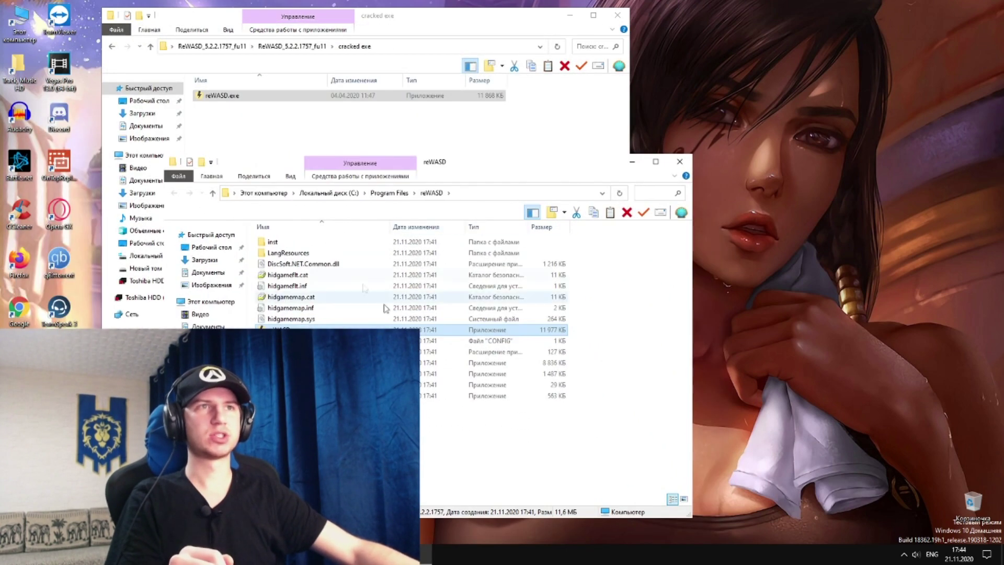
{"action": "left_click", "coordinate": [250, 193]}
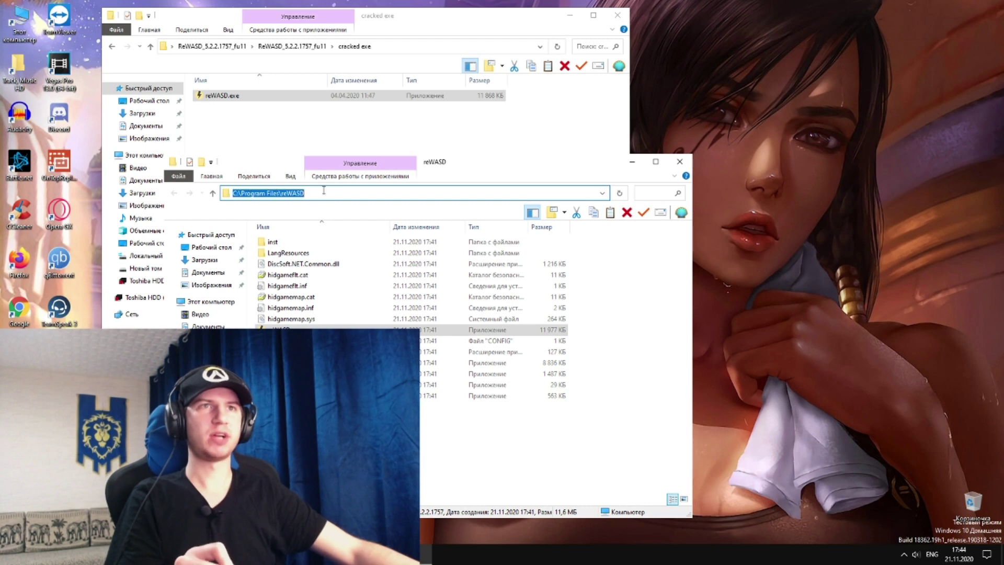
{"action": "right_click", "coordinate": [333, 291]}
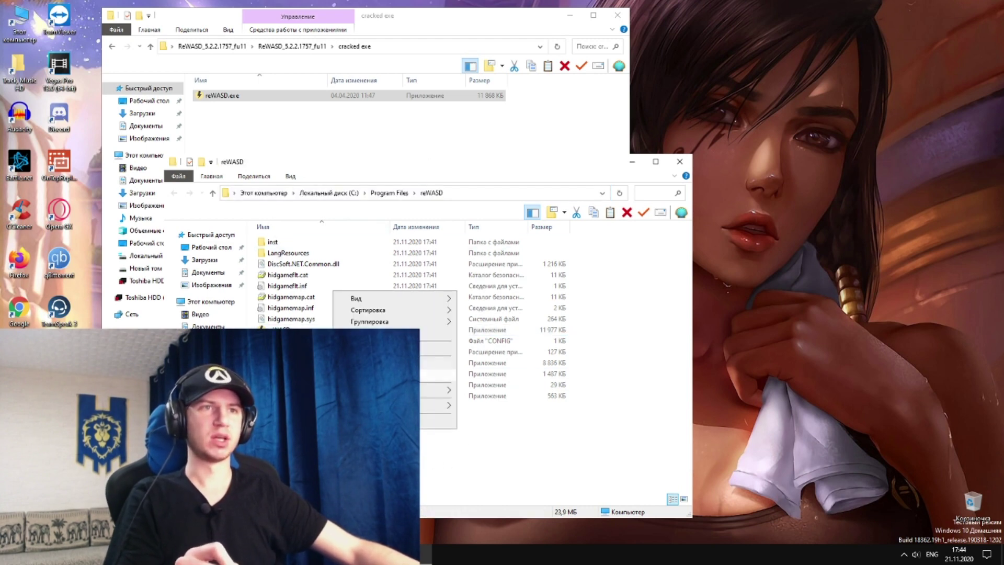
Drag reWASD.exe into Program Files\reWASD, replace the existing file, and launch reWASD
{"action": "left_click_drag", "start_coordinate": [222, 95], "coordinate": [425, 379]}
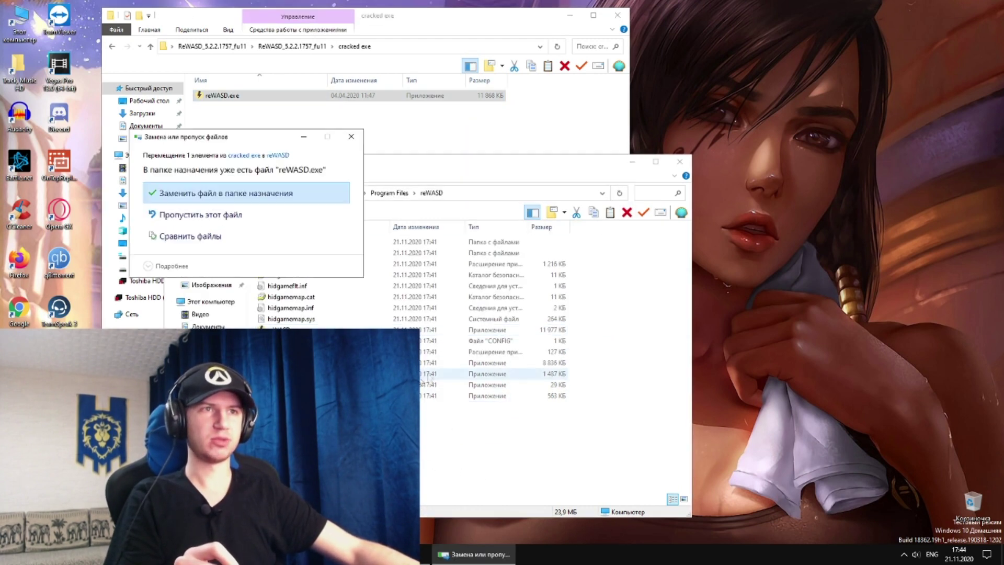
{"action": "left_click", "coordinate": [246, 193]}
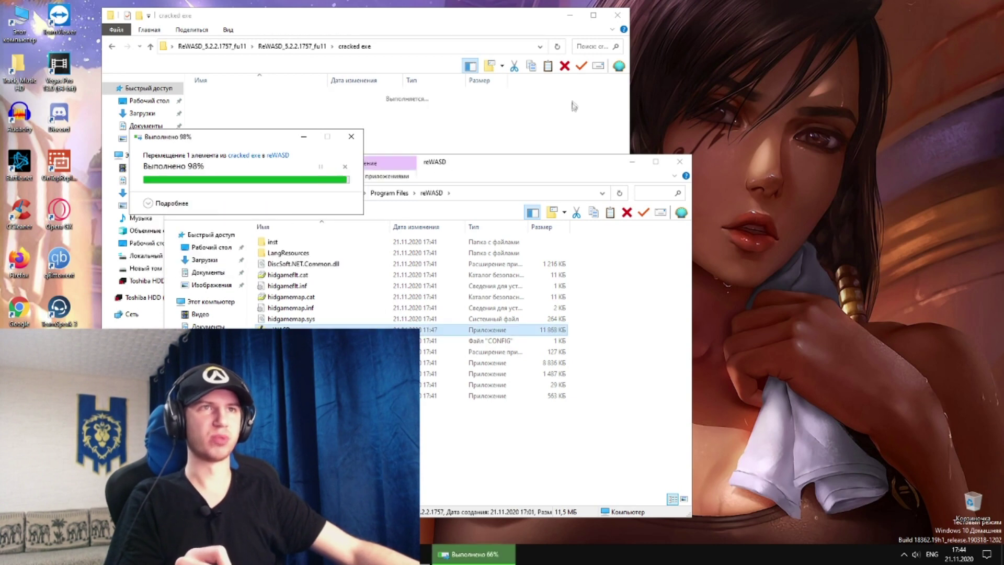
{"action": "key", "text": "alt+F4"}
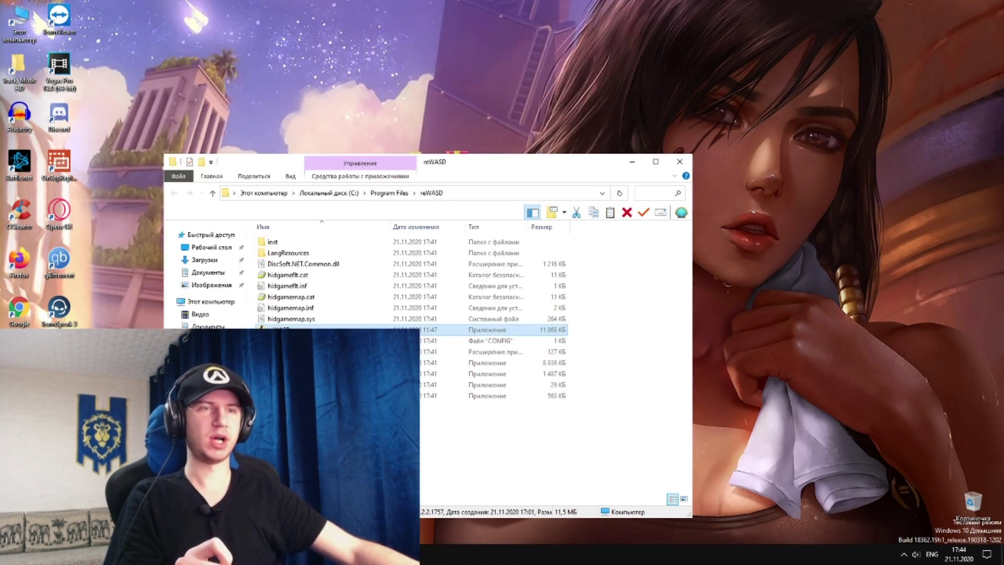
{"action": "key", "text": "Return"}
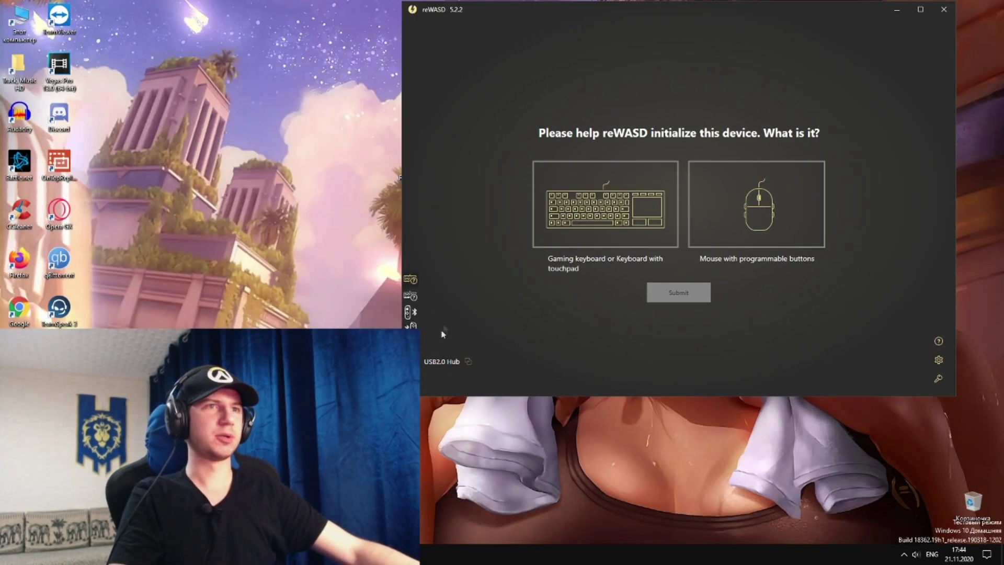
Group Nintendo Switch Joy-Con L with Nintendo Switch Joy-Con R in the second slot
{"action": "left_click", "coordinate": [408, 313]}
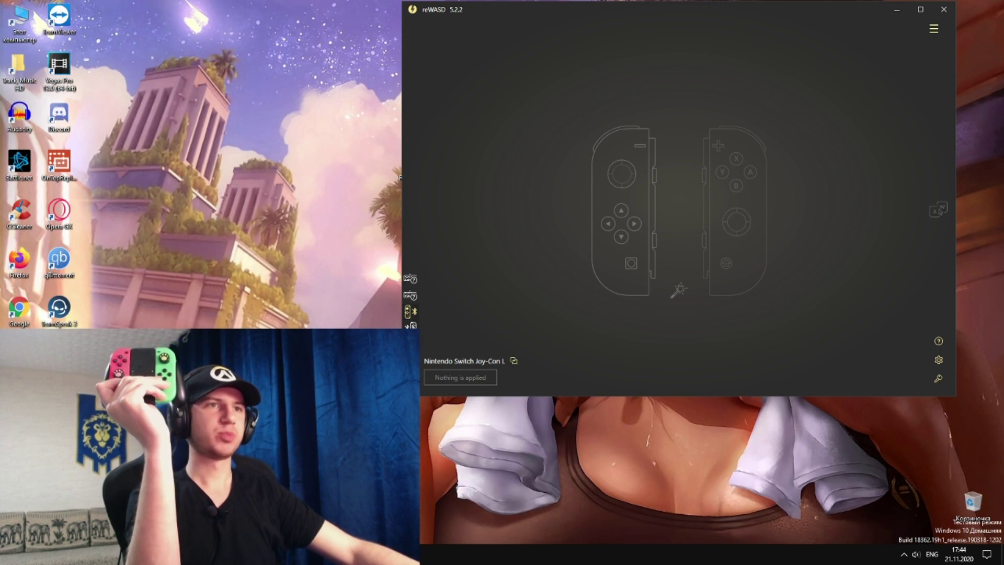
{"action": "left_click", "coordinate": [514, 361]}
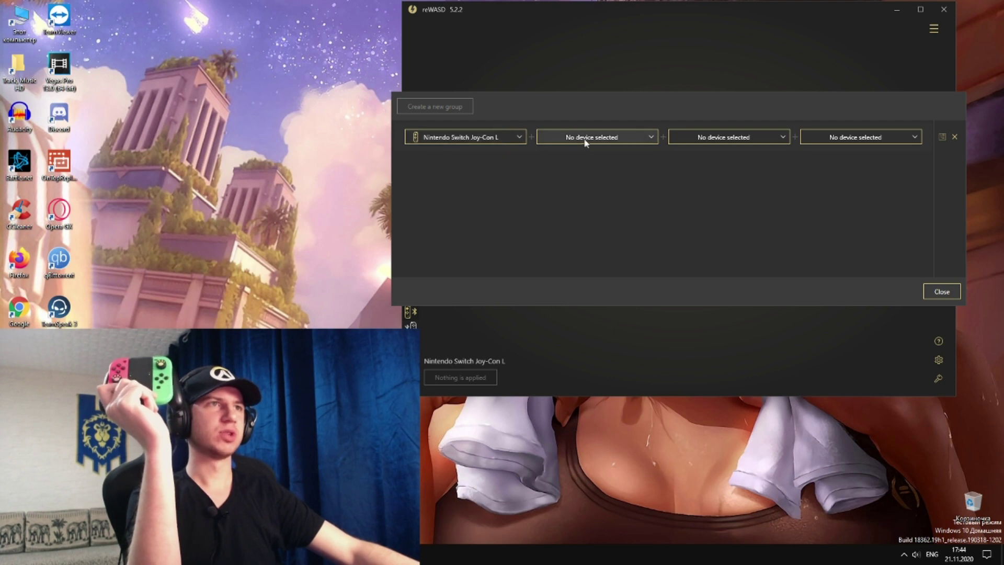
{"action": "left_click", "coordinate": [569, 140]}
{"action": "left_click", "coordinate": [626, 152]}
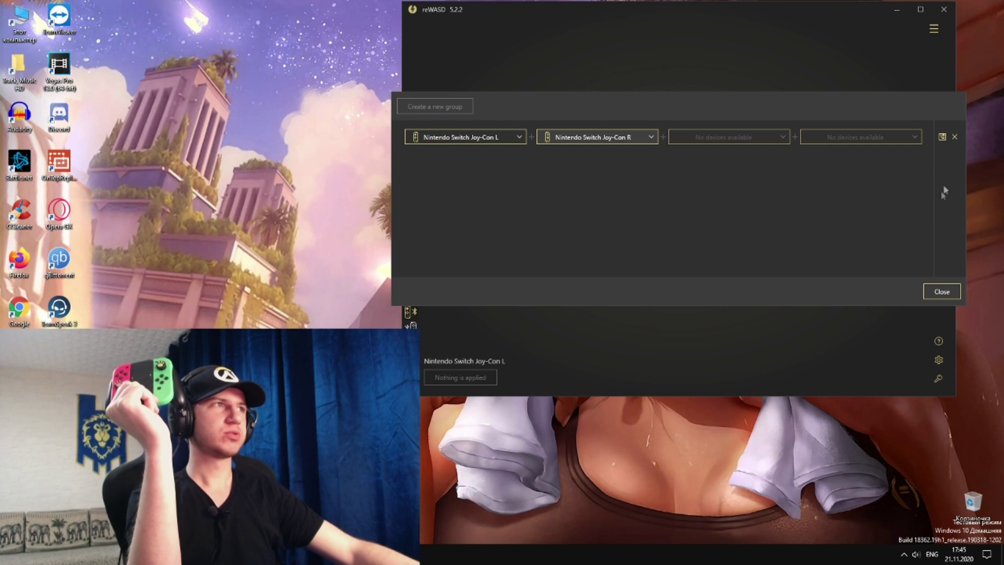
{"action": "left_click", "coordinate": [942, 291]}
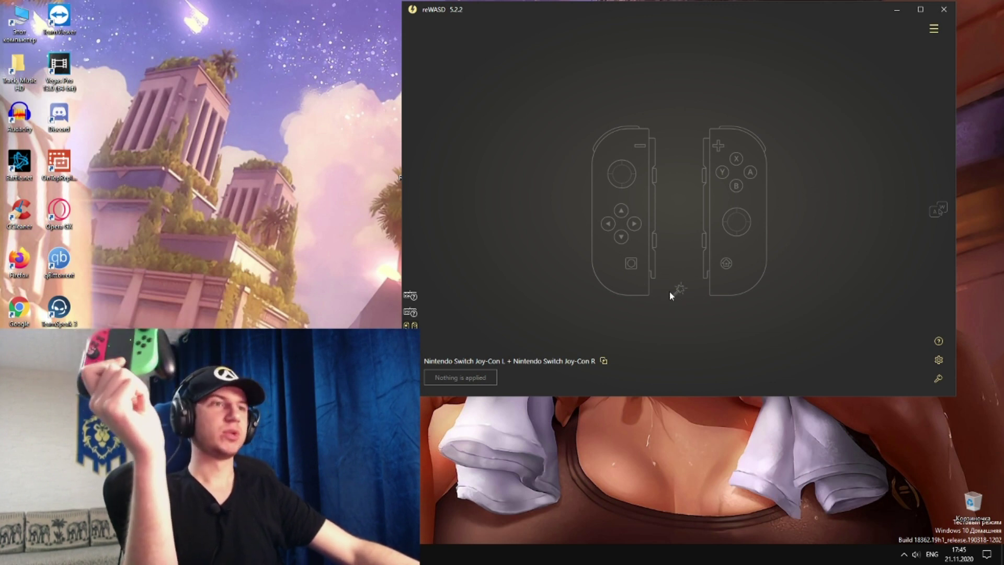
Load the Switch to Xbox 360 profile from the game list and apply it
{"action": "left_click", "coordinate": [935, 29]}
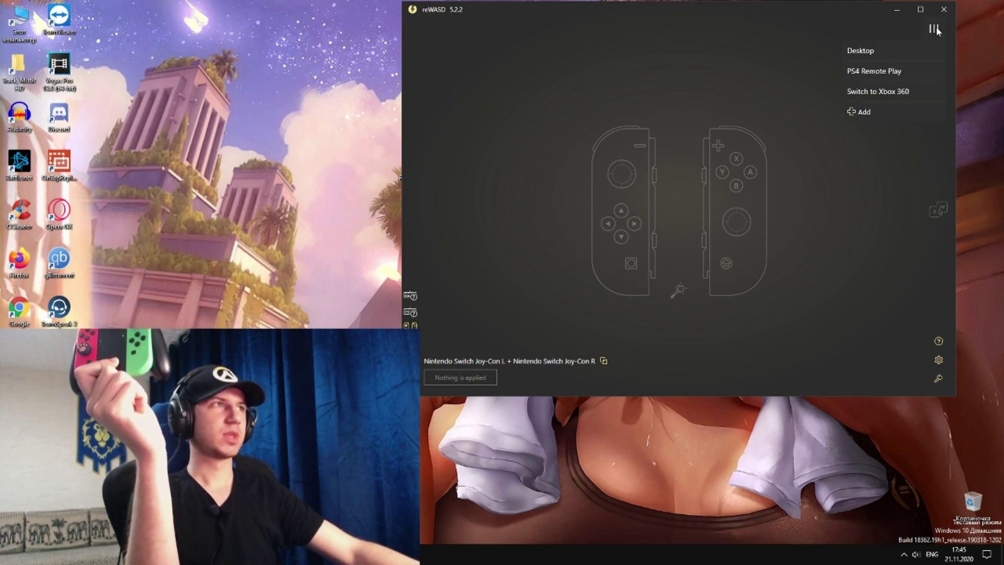
{"action": "left_click", "coordinate": [880, 93]}
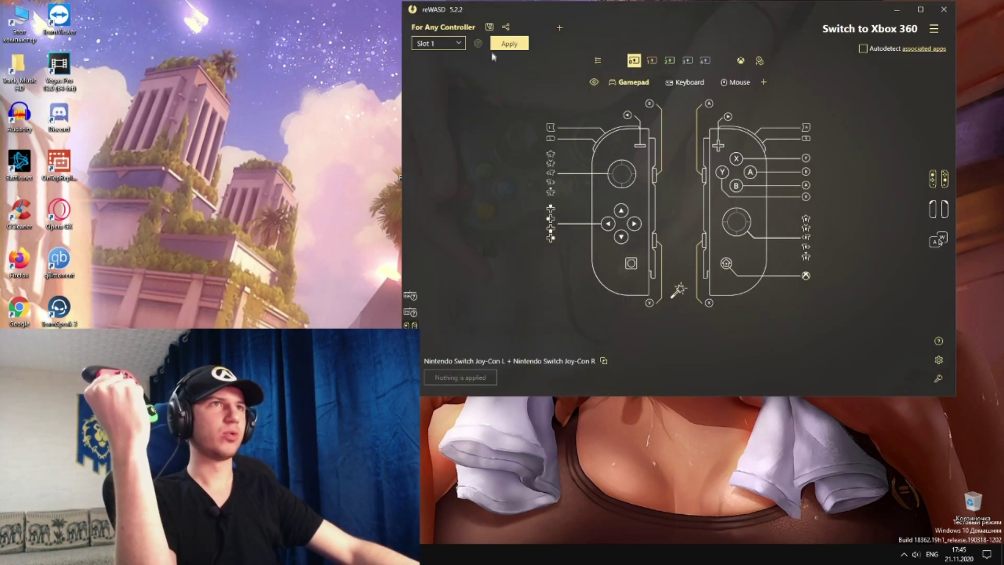
{"action": "left_click", "coordinate": [498, 46]}
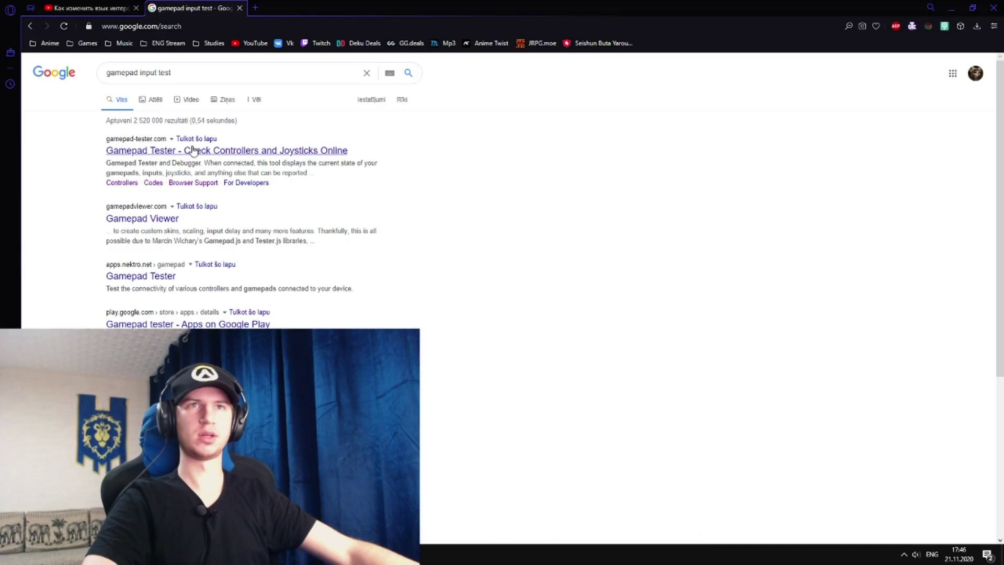
Bring up gamepad-tester.com in the browser
{"action": "left_click", "coordinate": [173, 150]}
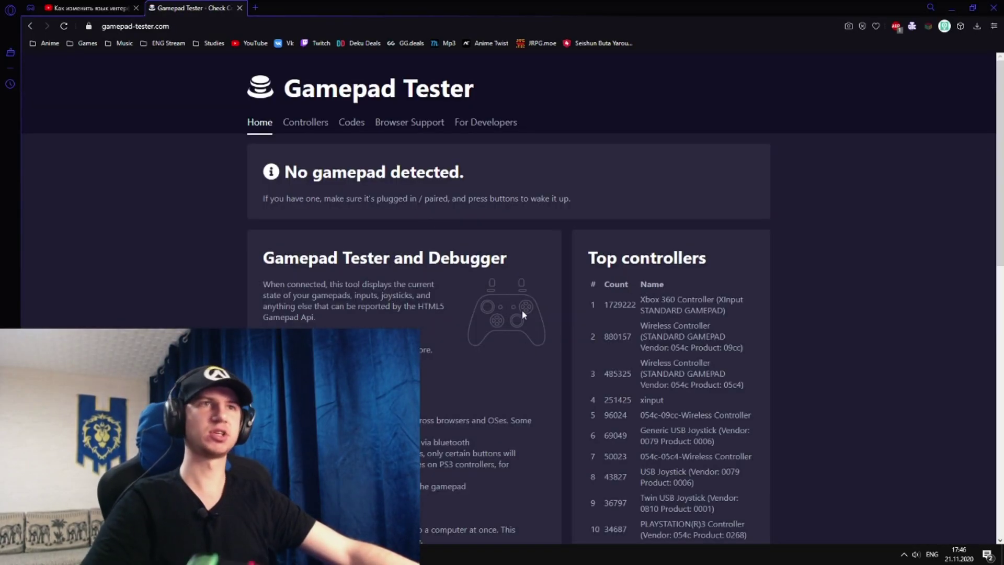